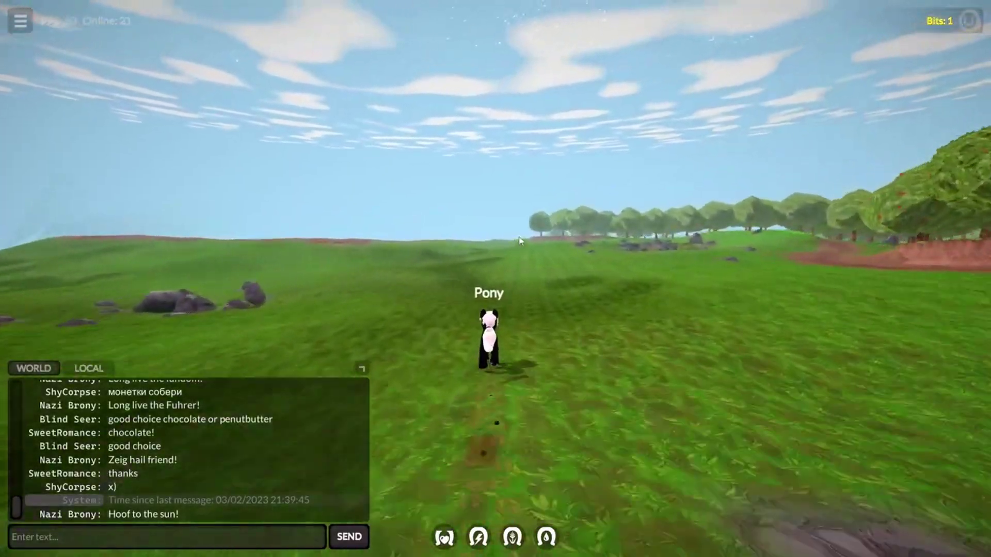
# Make the pony fly up so the fields, river and village appear below.
pyautogui.press('space')
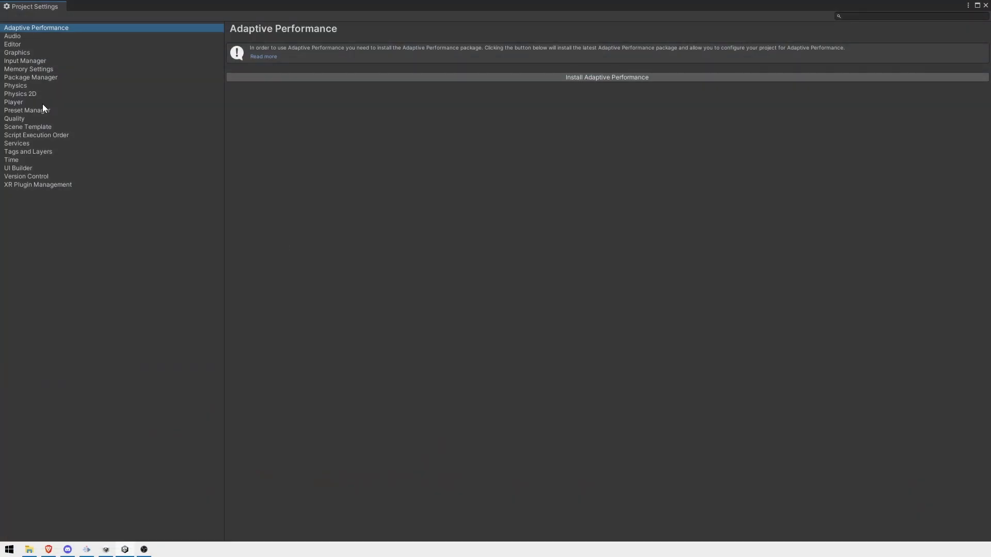
# In Player > Other Settings, open the Scripting Backend options to choose IL2CPP.
pyautogui.click(42, 102)
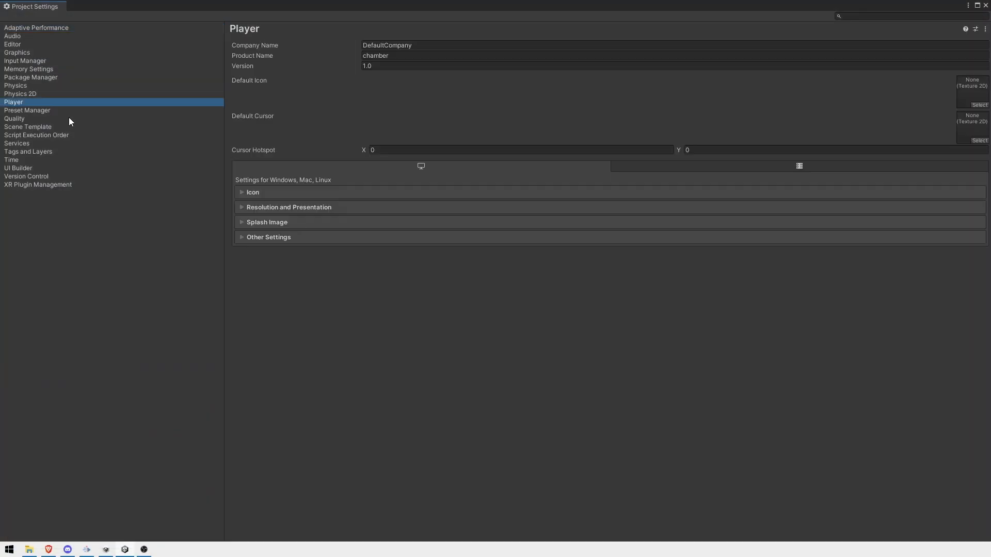
pyautogui.click(269, 237)
pyautogui.scroll(-10, 272, 241)
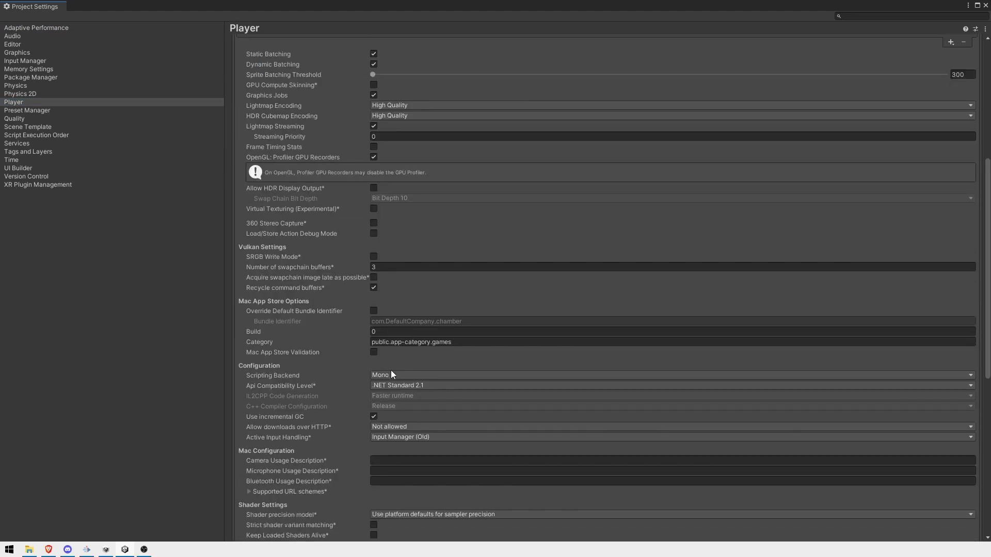
pyautogui.click(391, 374)
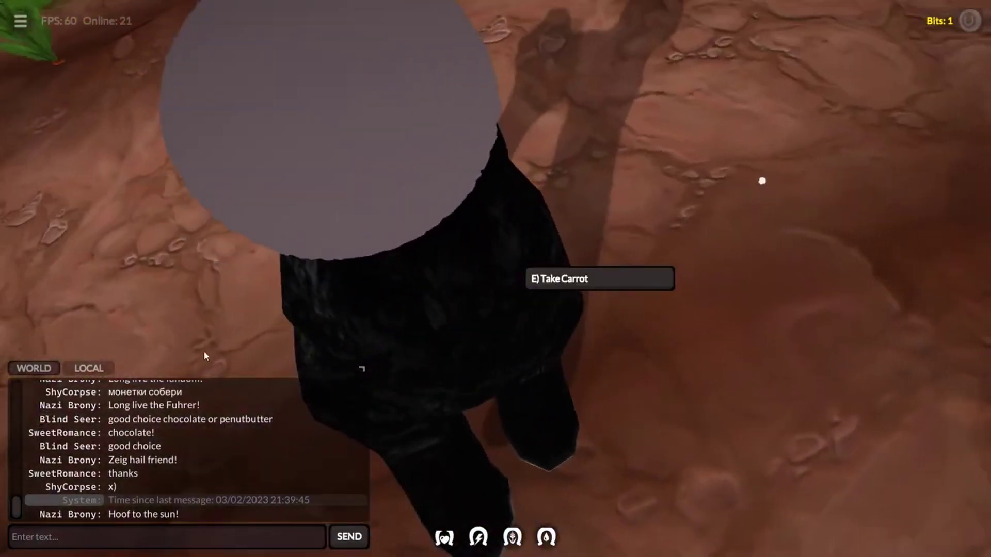
pyautogui.press('w')
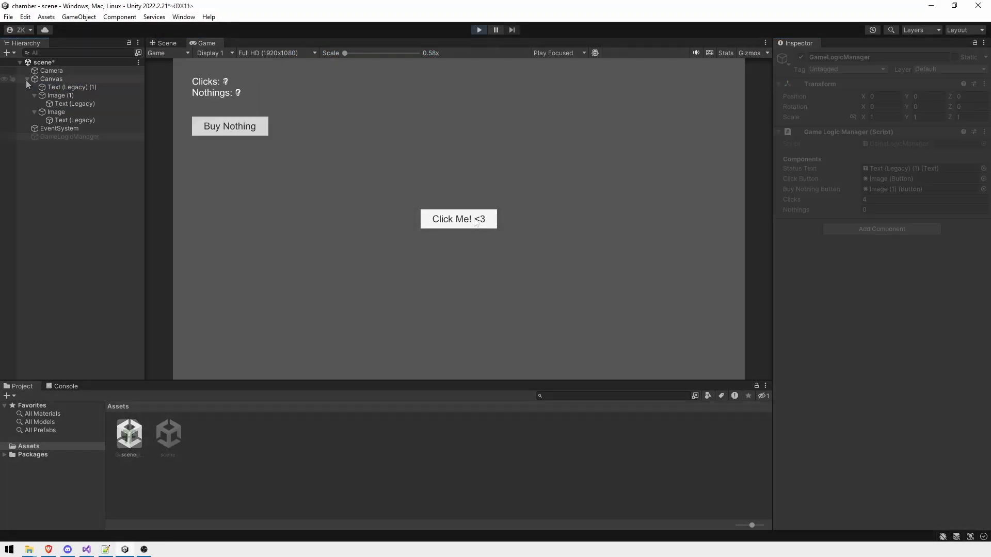
# In Play mode, click the Click Me button five times to raise the Clicks counter.
pyautogui.click(476, 221)
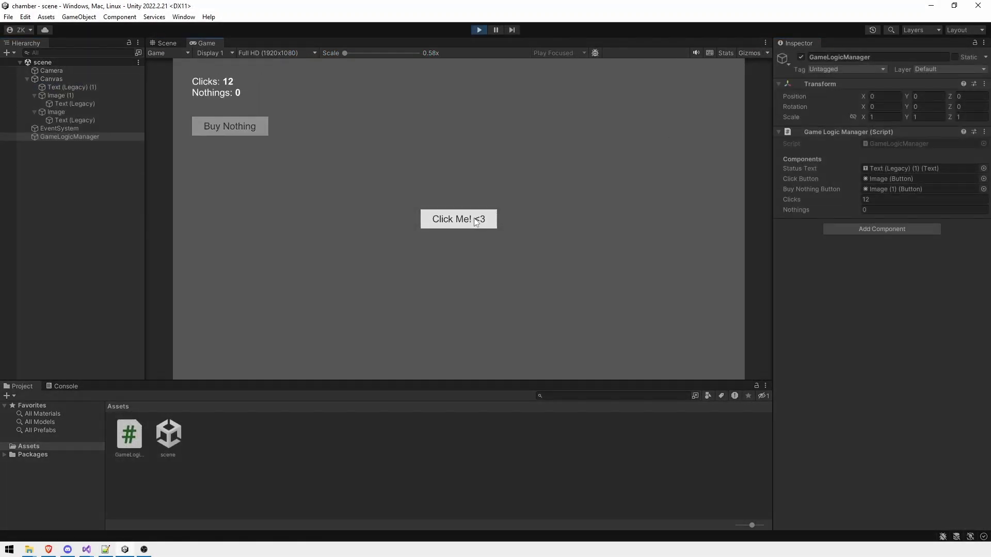
pyautogui.click(476, 221)
pyautogui.click(476, 221)
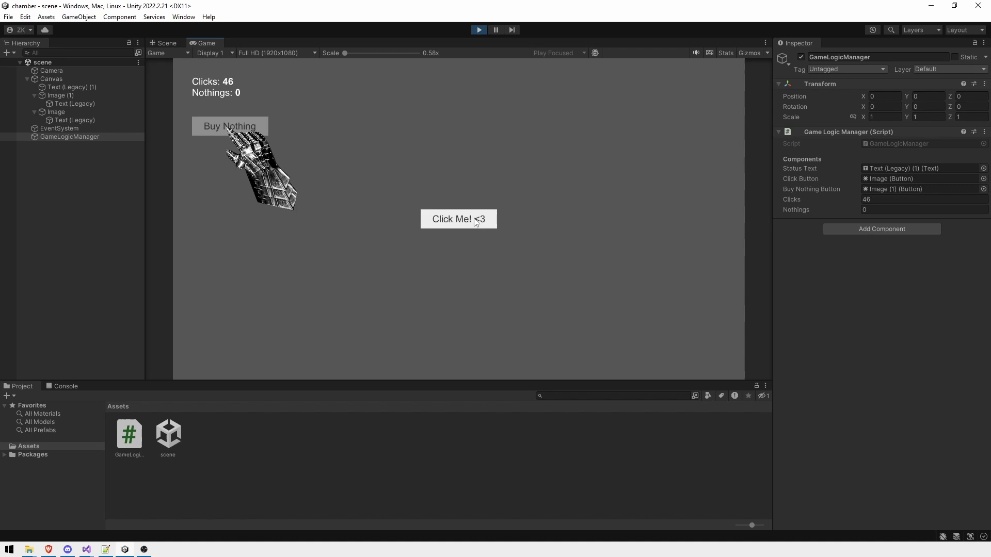
pyautogui.click(473, 218)
pyautogui.click(474, 217)
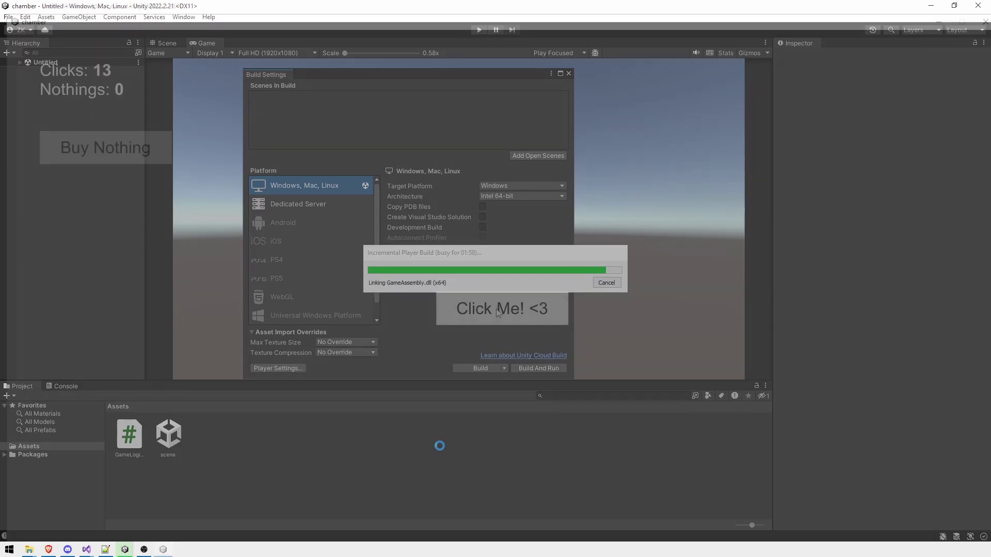
# Attach Cheat Engine to the running chamber game process.
pyautogui.click(499, 313)
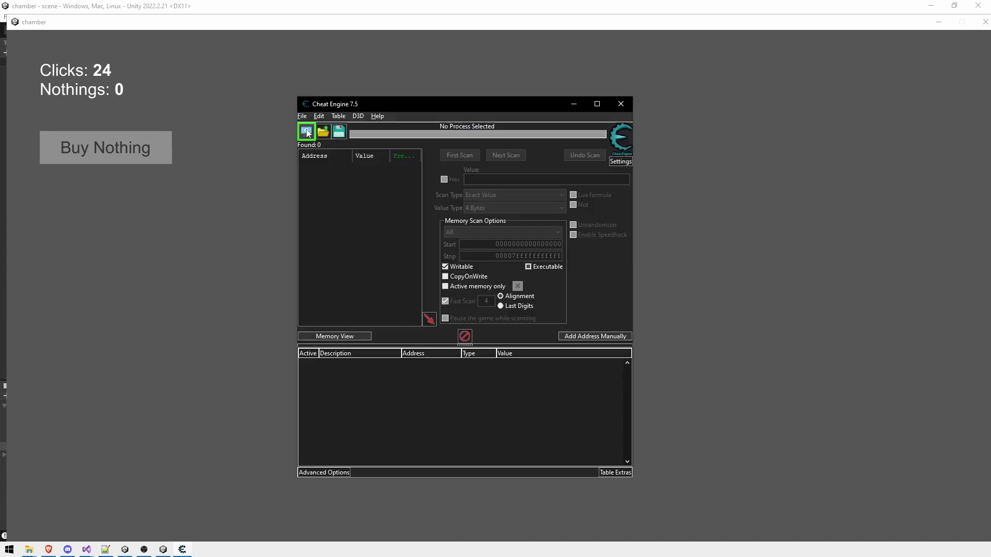
pyautogui.click(305, 130)
pyautogui.click(452, 320)
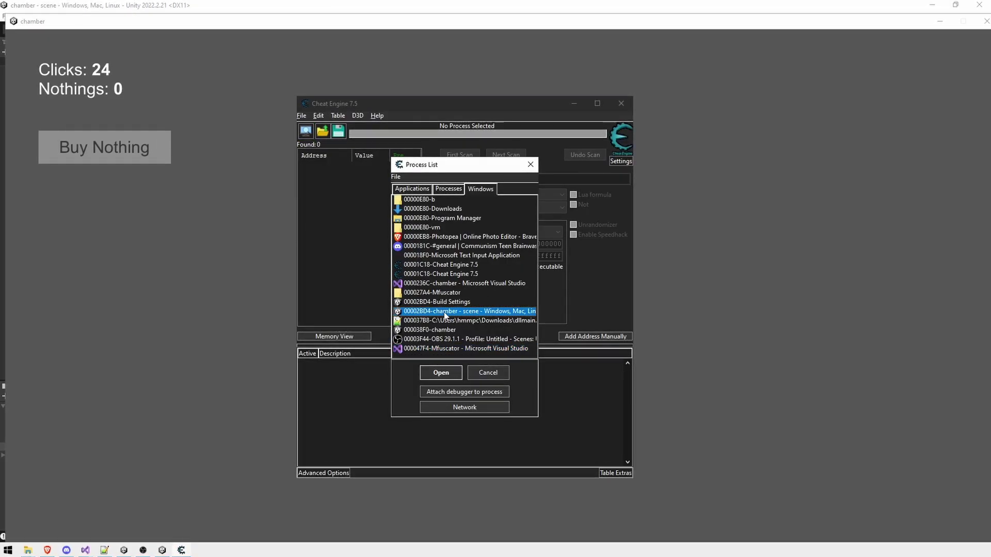
pyautogui.click(448, 329)
# First-scan memory for the Clicks value 2, then click more in the game to change it.
pyautogui.click(438, 370)
pyautogui.write('2')
pyautogui.click(447, 157)
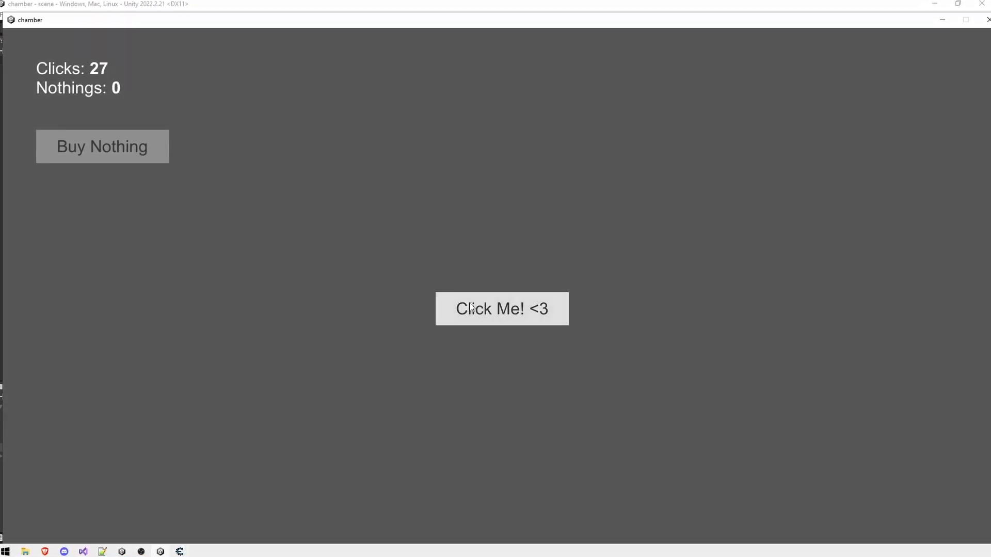
pyautogui.click(471, 307)
pyautogui.click(471, 307)
pyautogui.click(471, 307)
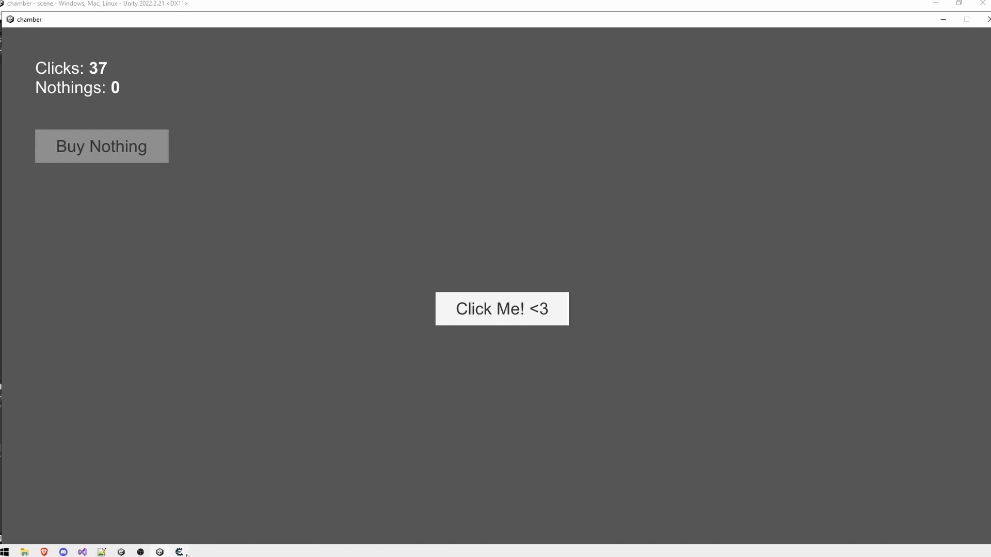
# Next-scan for 37 and add both remaining addresses to the cheat list.
pyautogui.hotkey('alt', 'Tab')
pyautogui.doubleClick(496, 181)
pyautogui.write('37')
pyautogui.click(518, 156)
pyautogui.moveTo(404, 166); pyautogui.dragTo(403, 175)
pyautogui.click(428, 329)
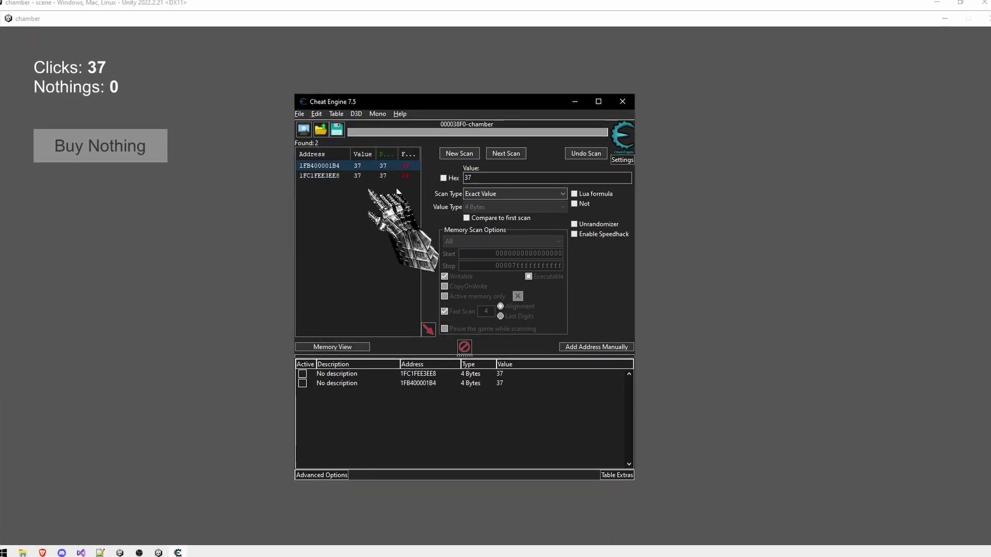
# Set the Clicks address to 999999 and click in the game to show the hacked total.
pyautogui.doubleClick(500, 374)
pyautogui.write('999999')
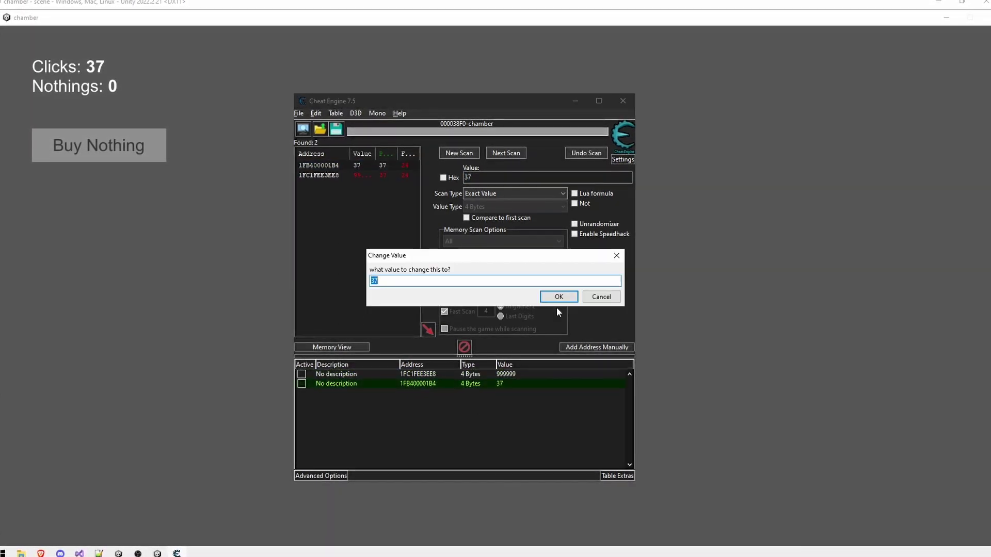
pyautogui.click(558, 297)
pyautogui.click(711, 302)
pyautogui.click(472, 309)
pyautogui.doubleClick(472, 310)
pyautogui.doubleClick(473, 309)
pyautogui.click(473, 310)
# Buy Nothings with the hacked clicks and keep adding to the counter.
pyautogui.doubleClick(94, 150)
pyautogui.doubleClick(95, 149)
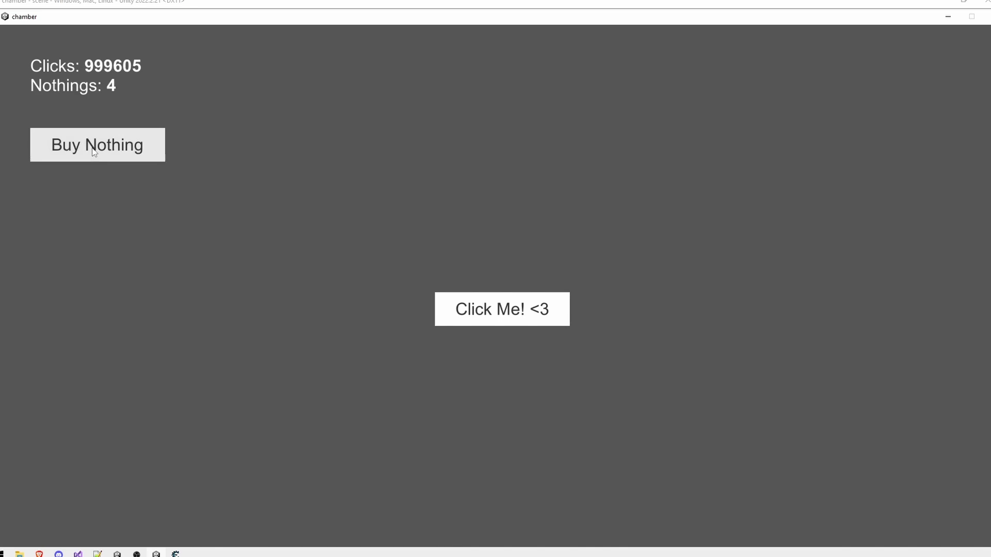
pyautogui.doubleClick(94, 149)
pyautogui.click(95, 149)
pyautogui.doubleClick(495, 310)
pyautogui.click(495, 310)
pyautogui.doubleClick(495, 309)
pyautogui.doubleClick(496, 310)
pyautogui.doubleClick(495, 309)
pyautogui.click(496, 310)
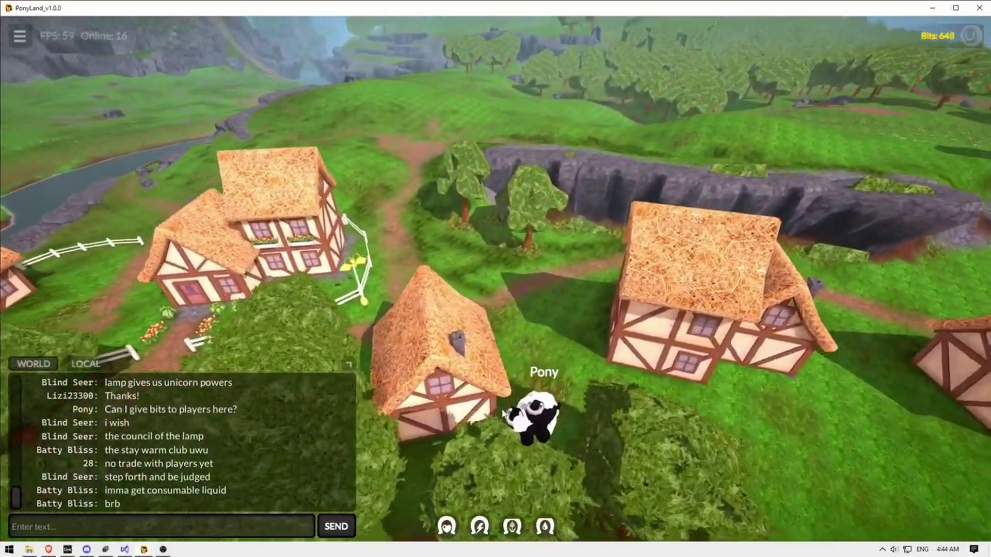
# Walk the pony up the path and swing the camera left toward the village.
pyautogui.scroll(5, 503, 413)
pyautogui.press('w')
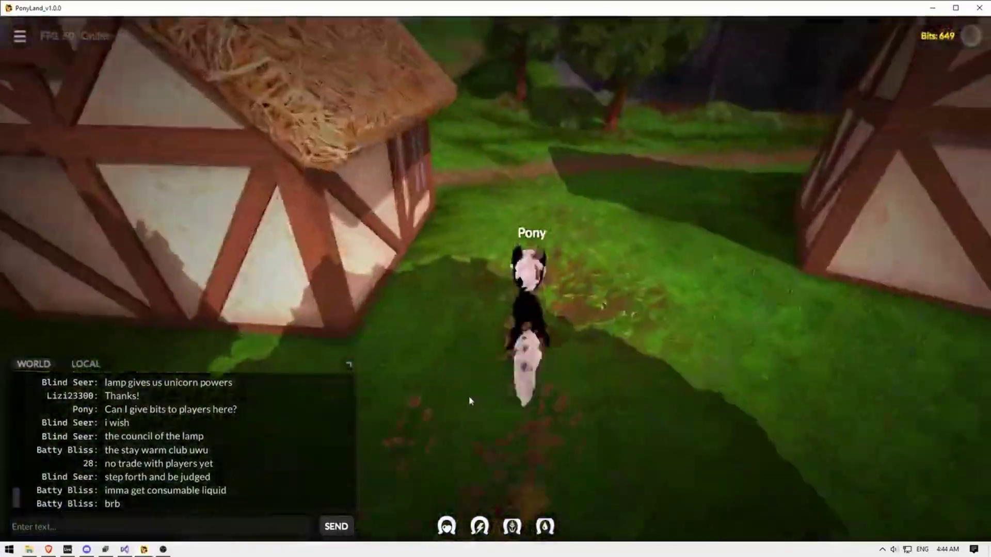
pyautogui.press('shift')
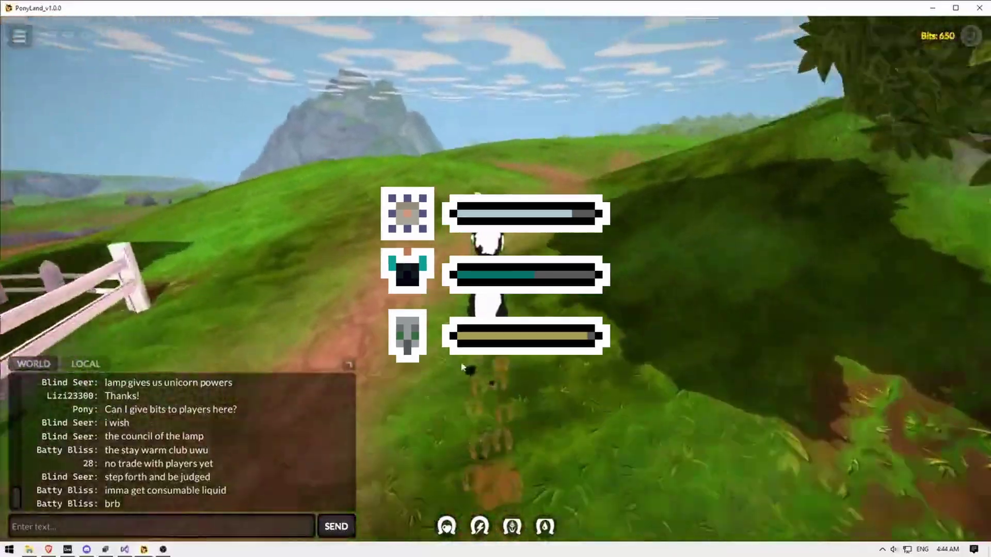
pyautogui.scroll(-3, 462, 367)
pyautogui.moveTo(489, 356); pyautogui.dragTo(243, 376)
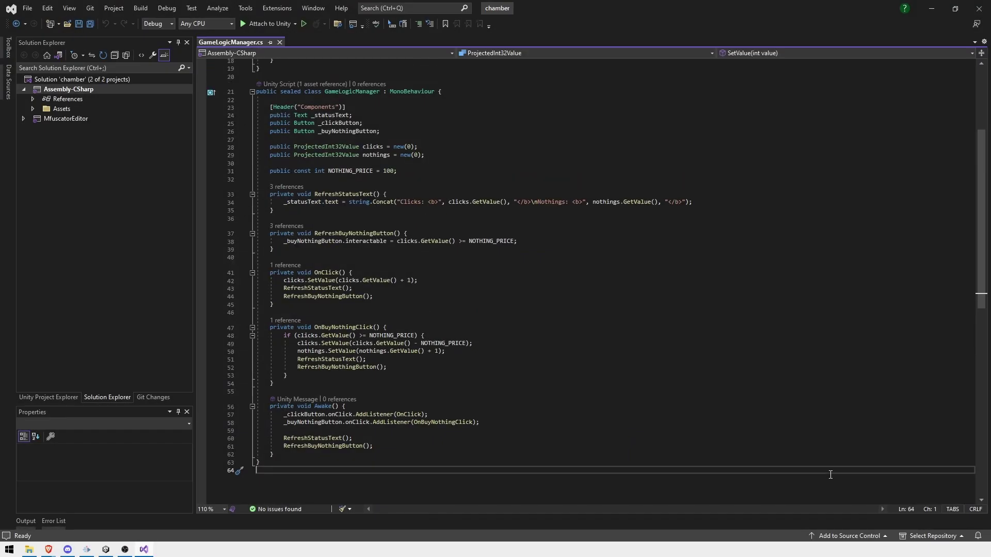
# Select the clicks and nothings declarations in the script.
pyautogui.scroll(6, 831, 475)
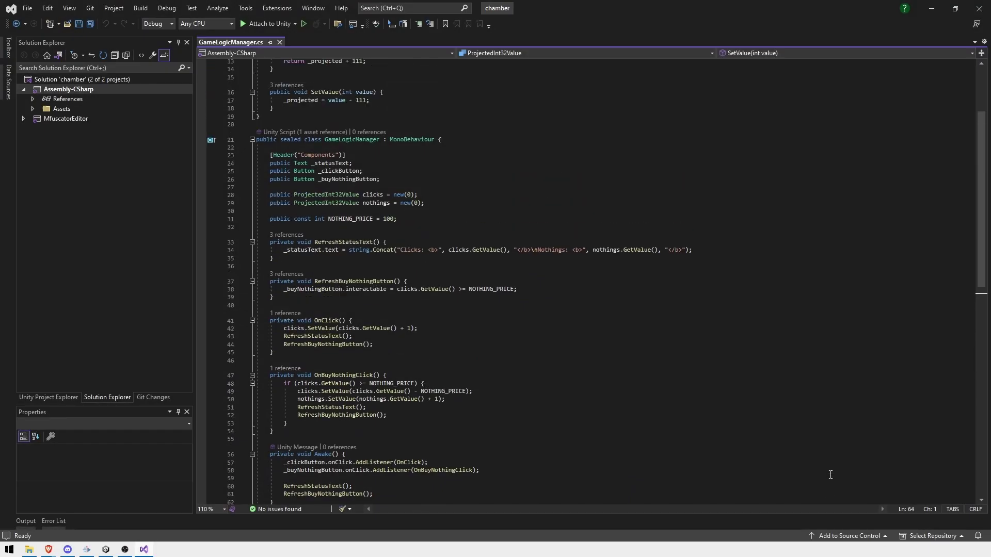
pyautogui.scroll(4, 830, 475)
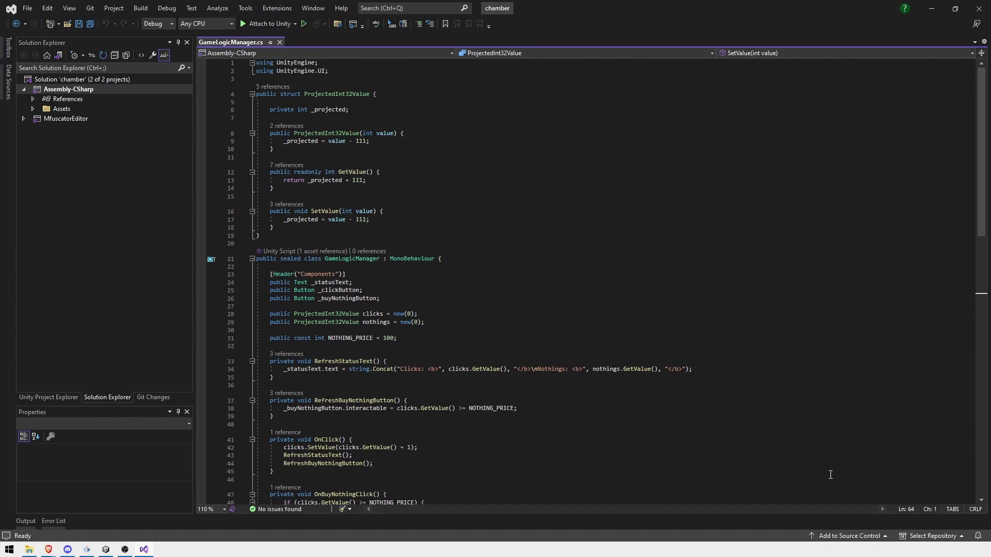
pyautogui.moveTo(430, 324); pyautogui.dragTo(276, 304)
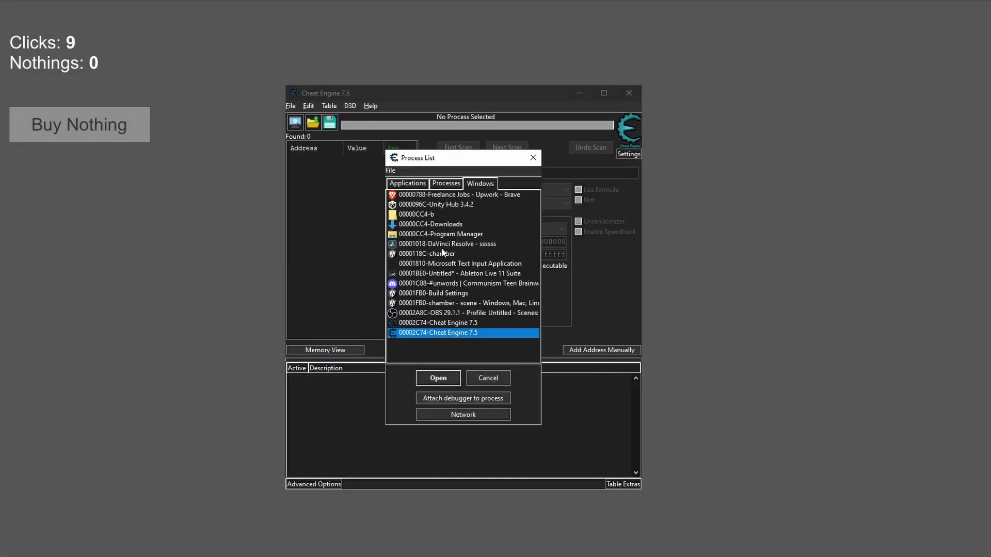
# Attach to the chamber game, first-scan for Clicks value 9, then raise the count in game.
pyautogui.doubleClick(442, 256)
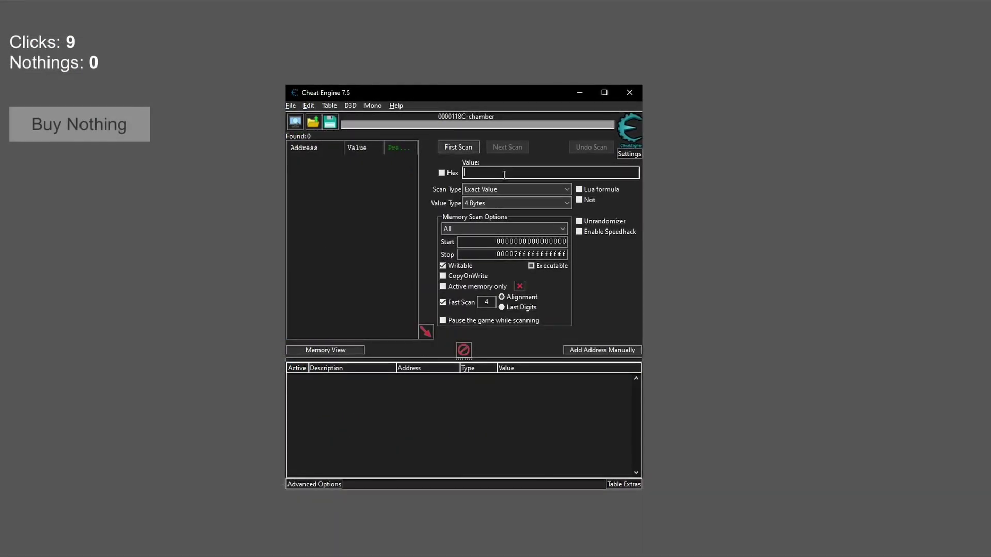
pyautogui.click(471, 147)
pyautogui.click(531, 302)
pyautogui.tripleClick(524, 300)
pyautogui.tripleClick(524, 300)
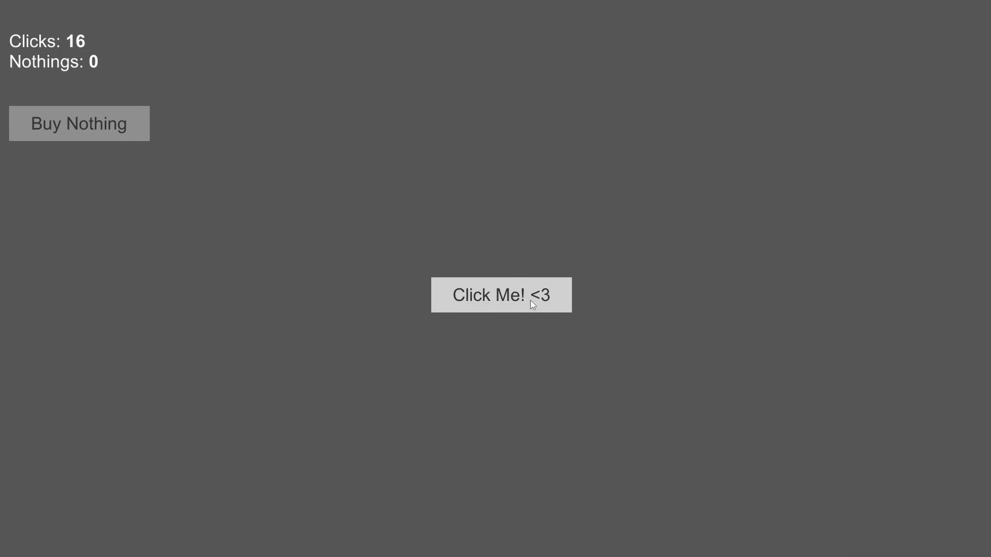
pyautogui.tripleClick(520, 299)
pyautogui.doubleClick(520, 298)
# Next-scan for 21, add the single found address, and set its value to 999999.
pyautogui.hotkey('alt', 'Tab')
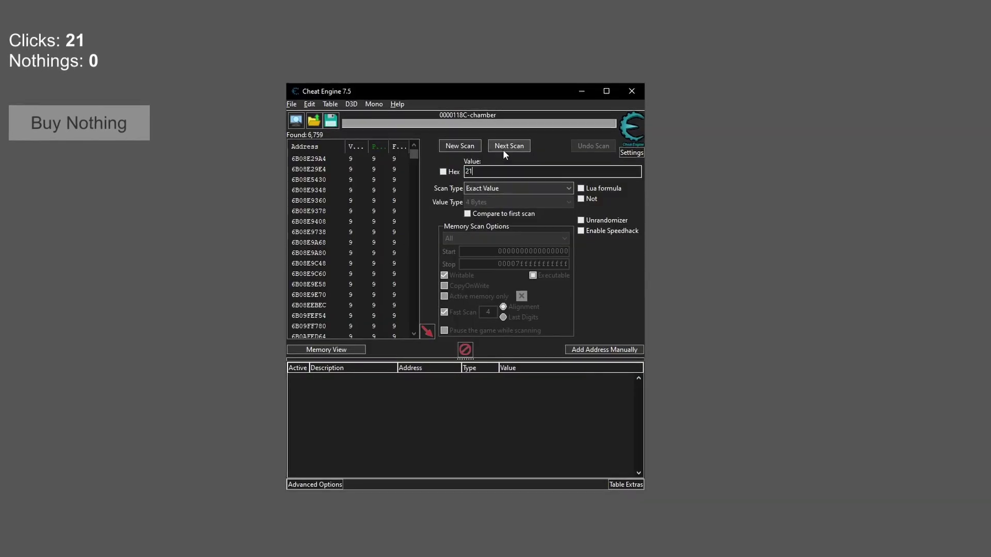
pyautogui.click(503, 150)
pyautogui.doubleClick(383, 158)
pyautogui.doubleClick(504, 378)
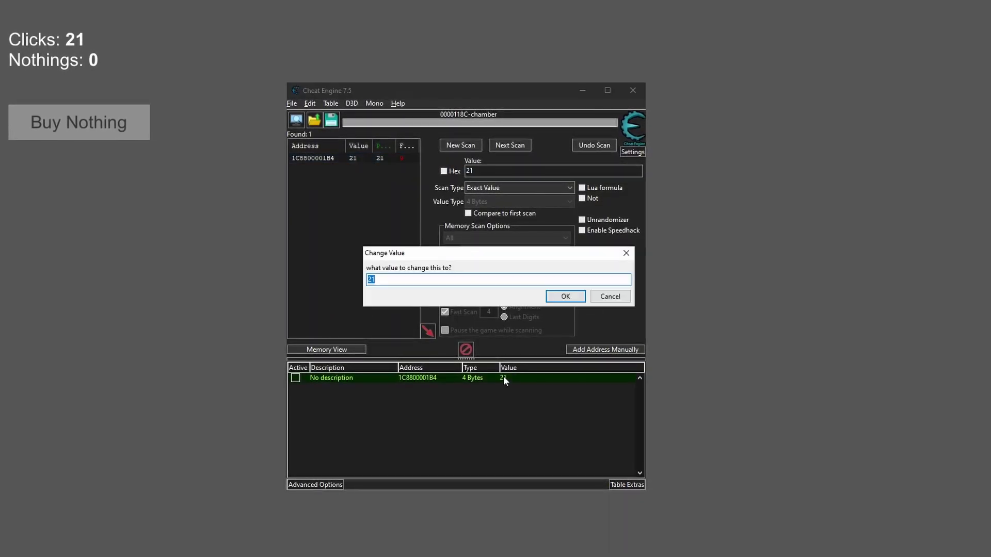
pyautogui.write('999999')
pyautogui.click(565, 296)
# Click repeatedly in the game to check the Clicks counter, which ignores the change.
pyautogui.click(223, 302)
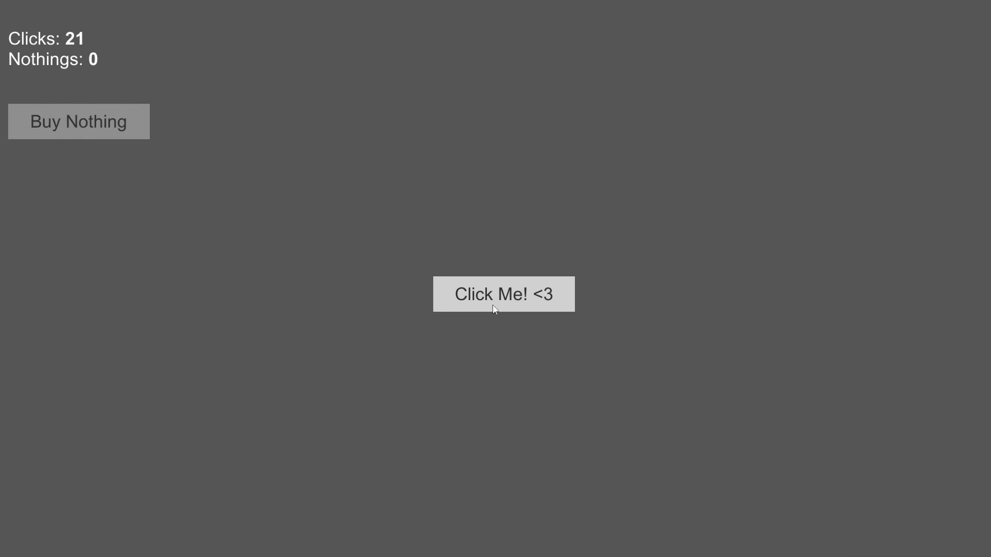
pyautogui.click(492, 308)
pyautogui.click(492, 307)
pyautogui.click(492, 307)
pyautogui.click(492, 306)
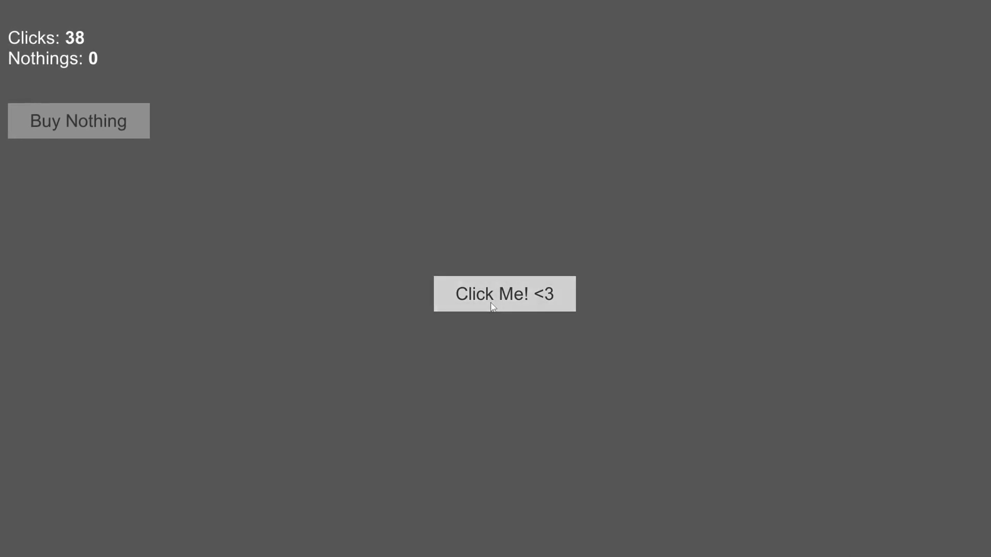
pyautogui.click(493, 308)
pyautogui.click(493, 307)
pyautogui.click(491, 307)
pyautogui.click(491, 306)
# Back in Cheat Engine, start a New Scan to clear the results.
pyautogui.click(243, 555)
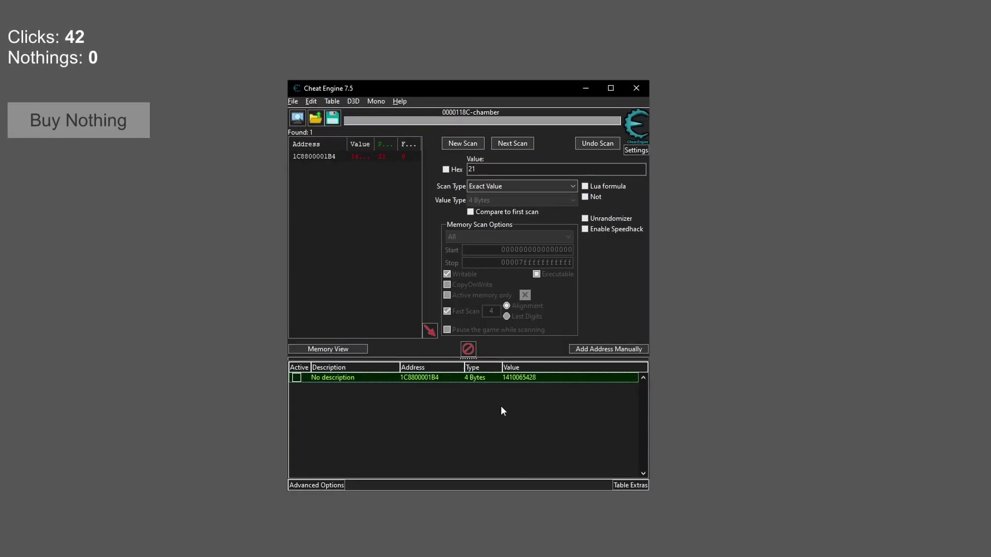
pyautogui.click(487, 171)
pyautogui.click(459, 145)
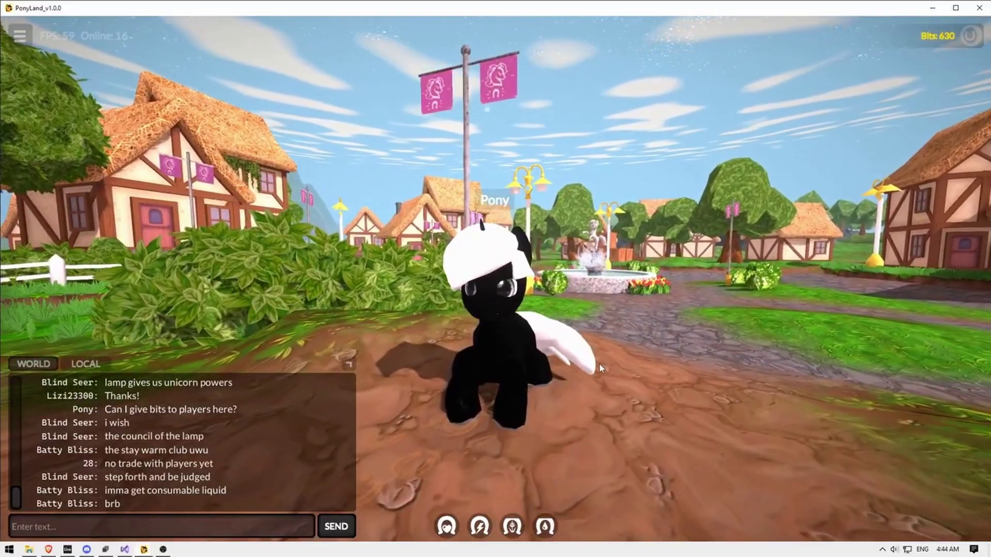
pyautogui.press('a')
pyautogui.press('a')
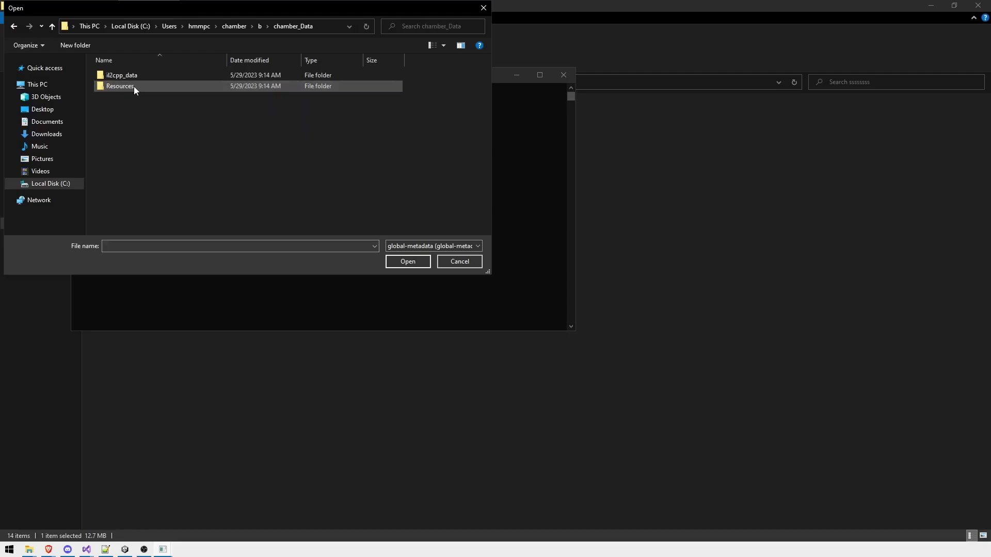
# Load il2cpp_data/Metadata/global-metadata.dat into Il2CppDumper.
pyautogui.doubleClick(128, 76)
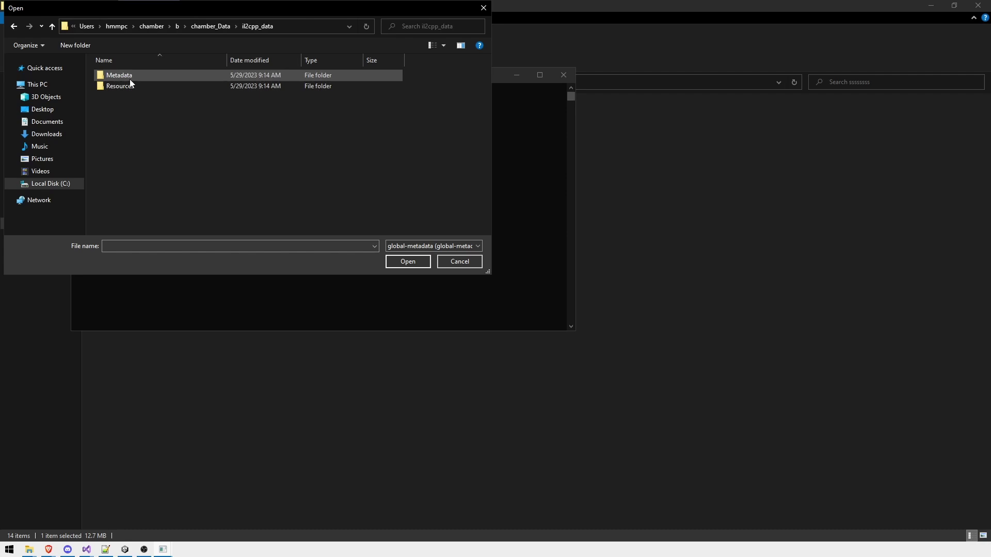
pyautogui.doubleClick(128, 79)
pyautogui.doubleClick(129, 79)
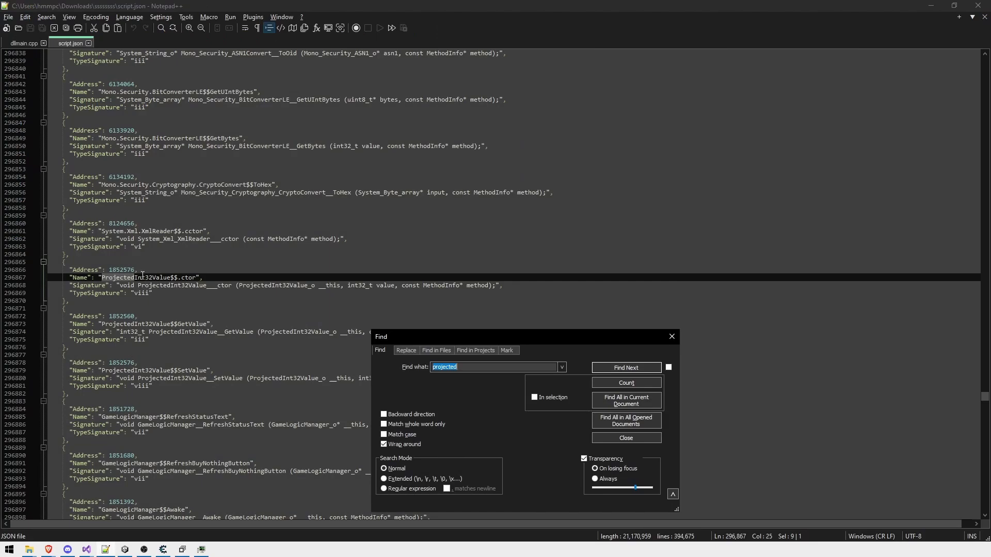
# Create a new DLL project named FreeNothings.
pyautogui.click(142, 277)
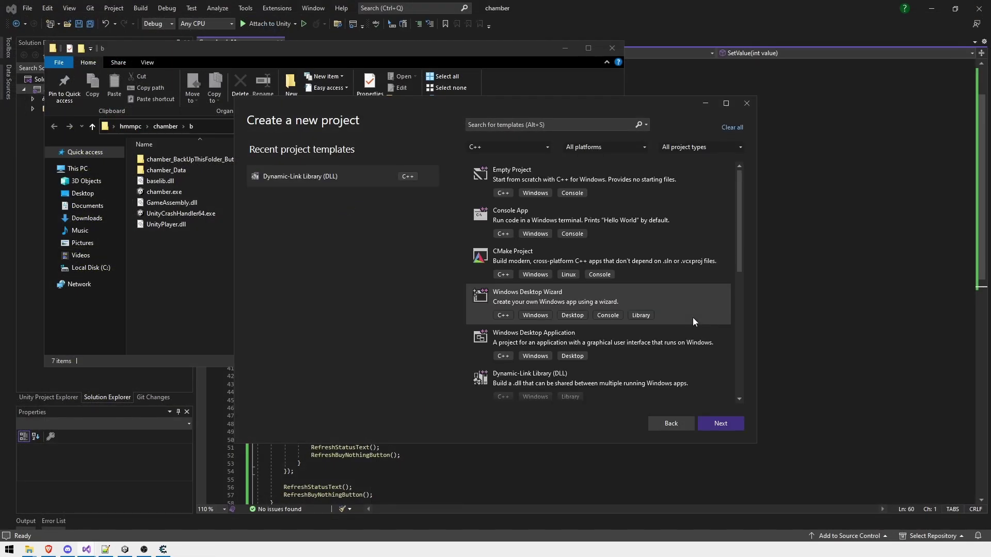
pyautogui.scroll(-1, 507, 329)
pyautogui.press('Return')
pyautogui.write('FreeNothings')
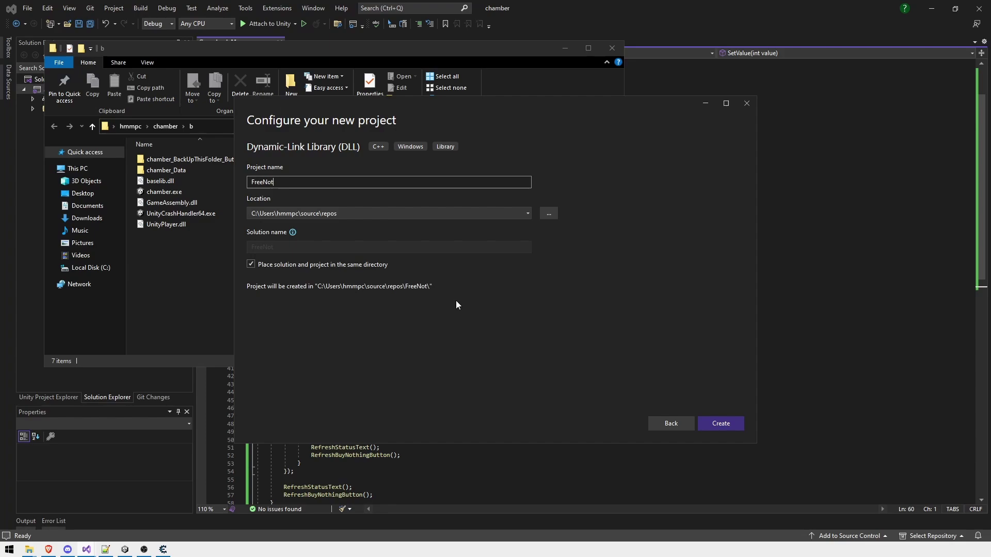
pyautogui.click(720, 423)
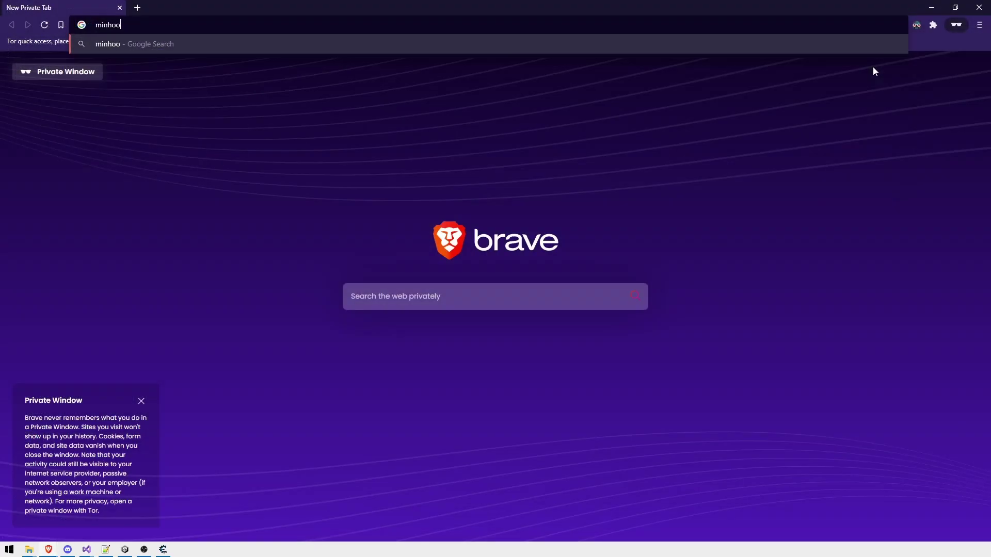
# Download MinHook from its GitHub releases and copy lib and include into the FreeNothings folder.
pyautogui.press('Return')
pyautogui.click(239, 159)
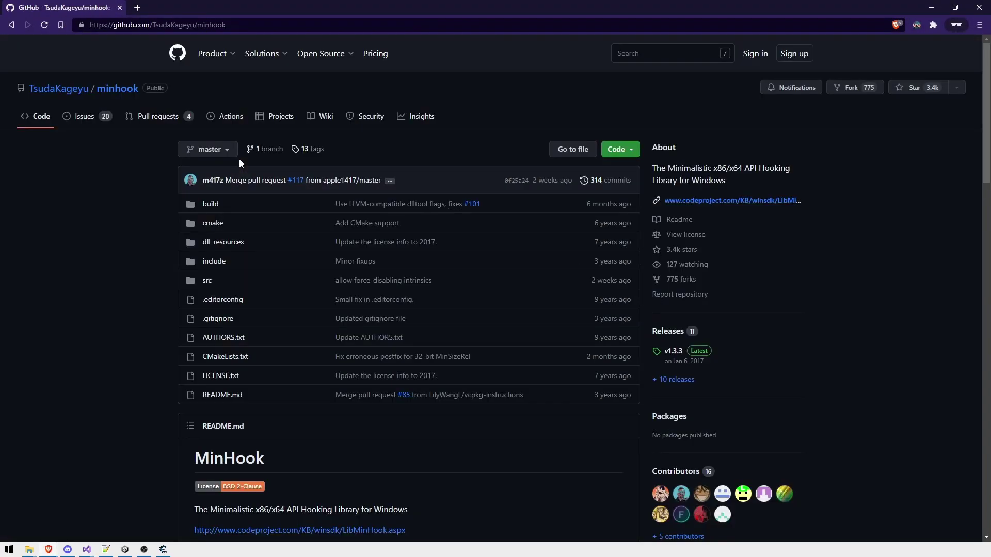
pyautogui.click(666, 331)
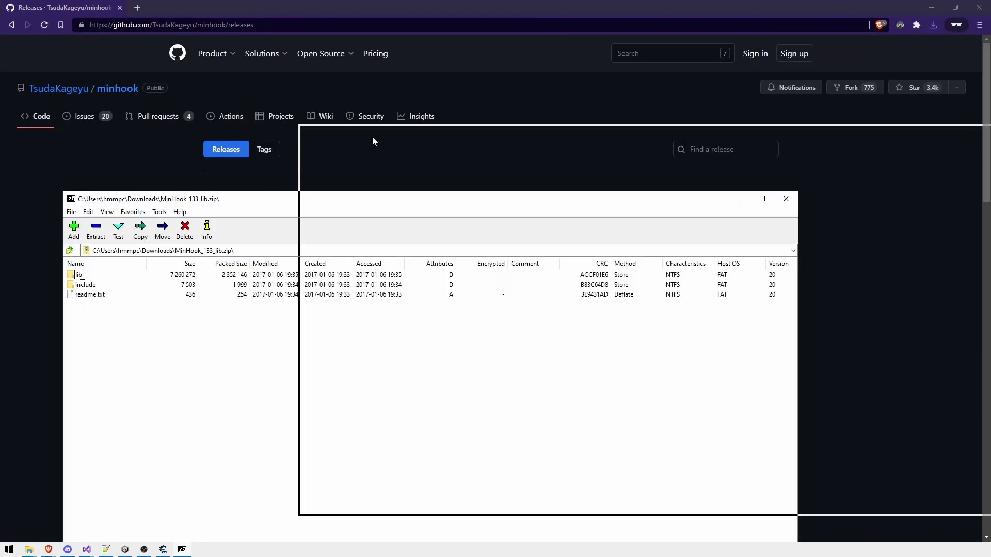
pyautogui.moveTo(372, 142); pyautogui.dragTo(349, 142)
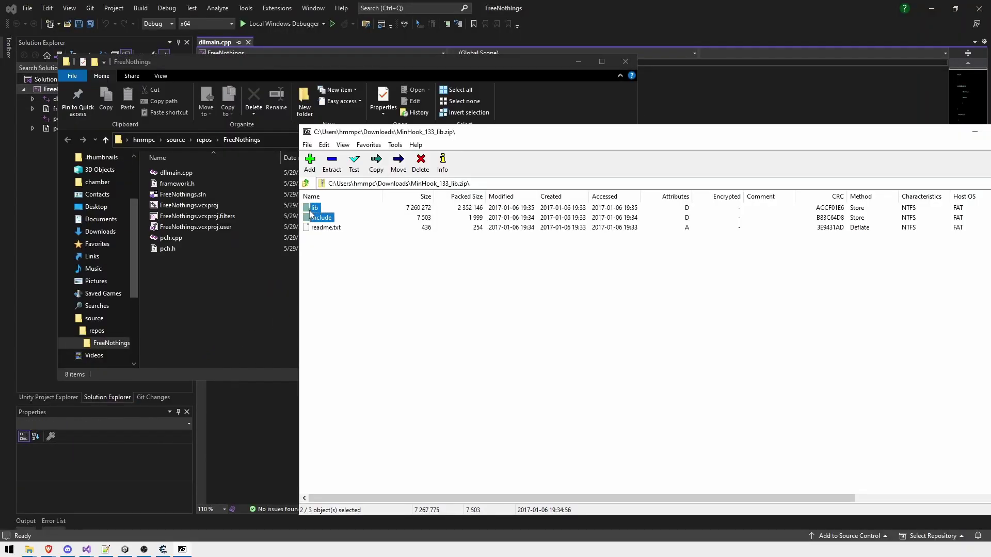
pyautogui.moveTo(311, 212); pyautogui.dragTo(184, 178)
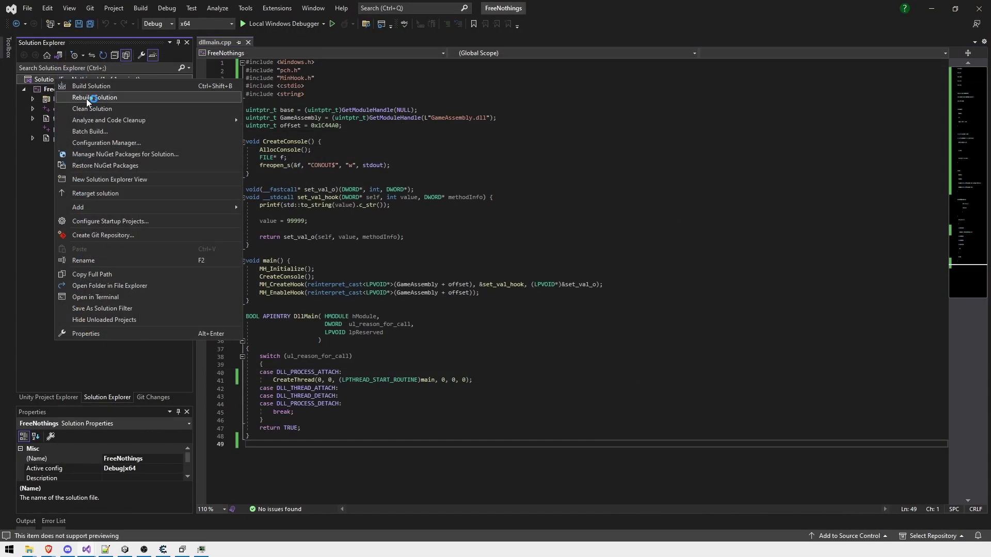
# Rebuild FreeNothings, inject it into the game process, and buy Nothings with the inflated Clicks.
pyautogui.click(85, 100)
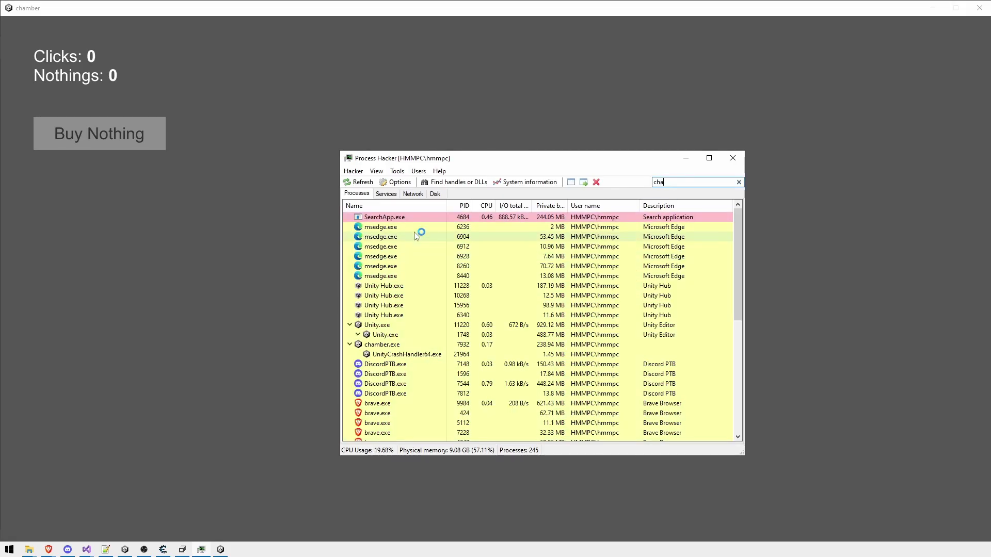
pyautogui.rightClick(368, 344)
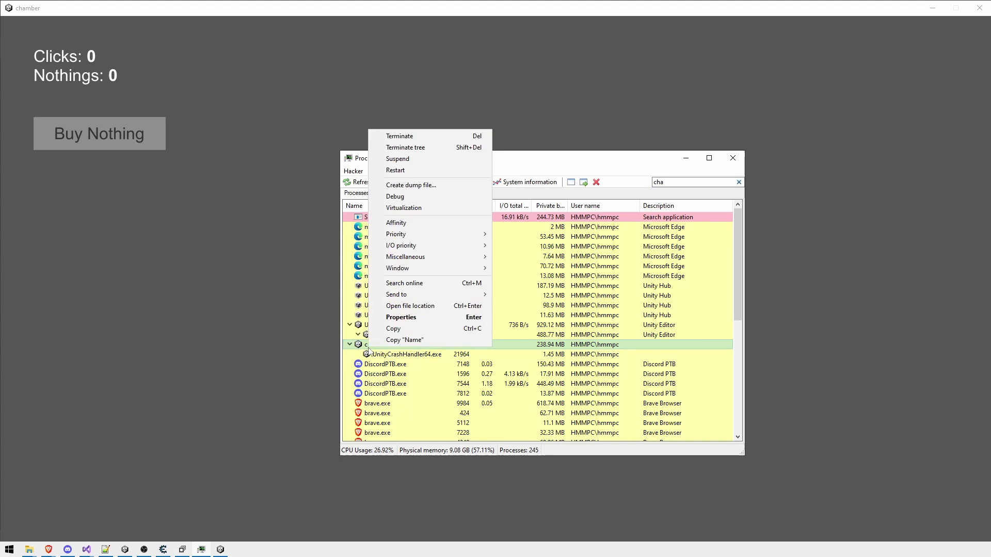
pyautogui.click(93, 148)
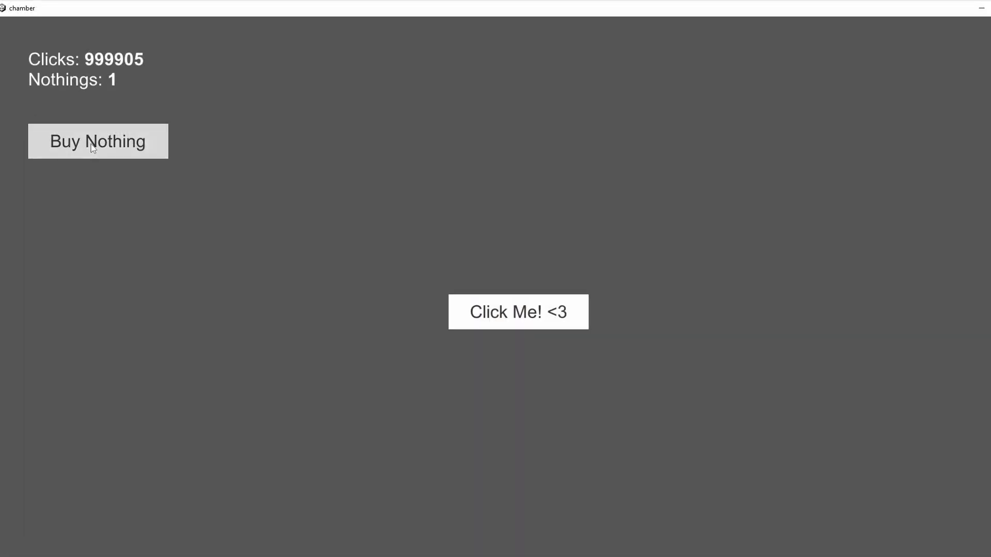
pyautogui.click(93, 148)
pyautogui.click(94, 148)
pyautogui.click(94, 148)
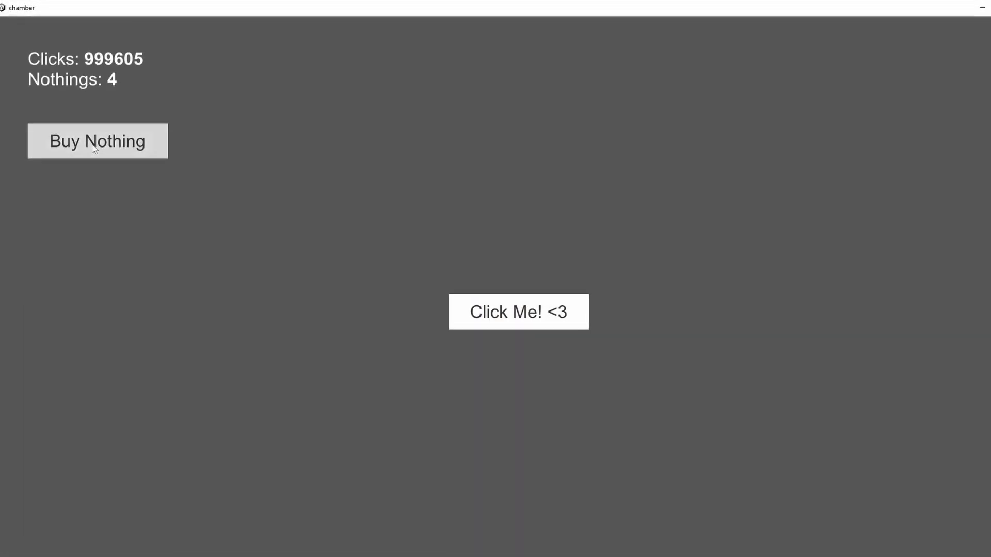
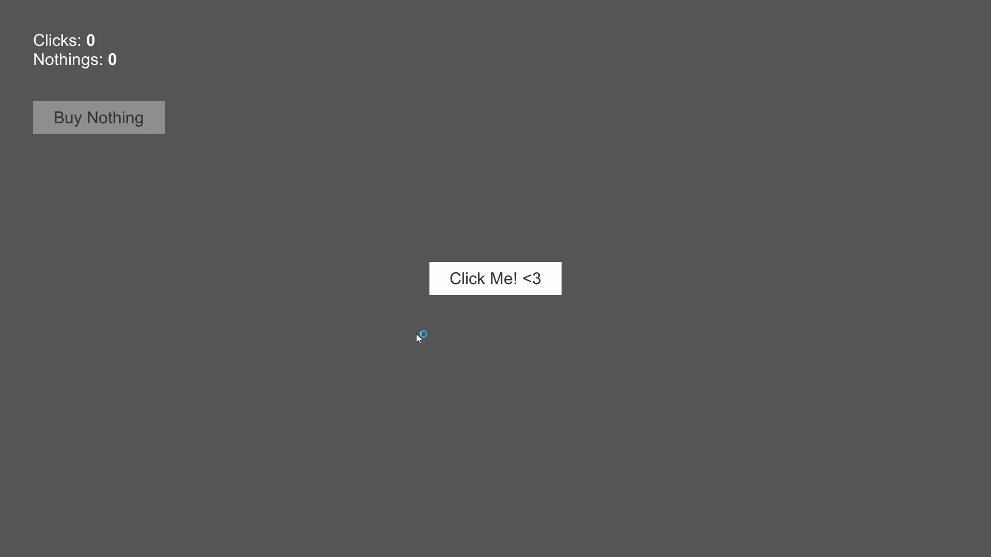
# Raise the game's Clicks counter from 0 to 61 using the 'Click Me! <3' button.
pyautogui.tripleClick(494, 293)
pyautogui.tripleClick(494, 293)
pyautogui.doubleClick(494, 293)
pyautogui.tripleClick(494, 294)
pyautogui.doubleClick(493, 294)
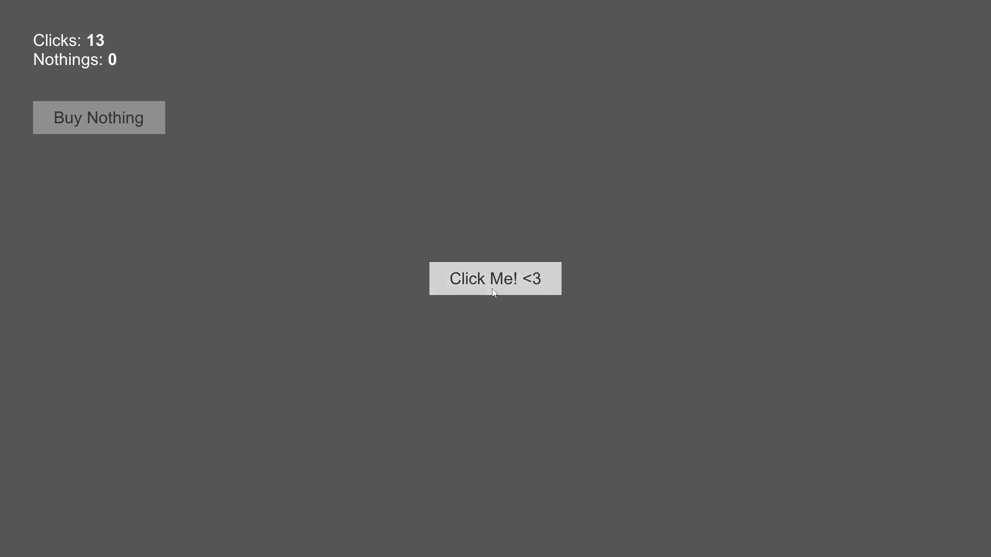
pyautogui.tripleClick(494, 293)
pyautogui.click(494, 294)
pyautogui.tripleClick(494, 294)
pyautogui.click(494, 293)
pyautogui.tripleClick(494, 294)
pyautogui.doubleClick(494, 293)
pyautogui.tripleClick(493, 293)
pyautogui.tripleClick(494, 293)
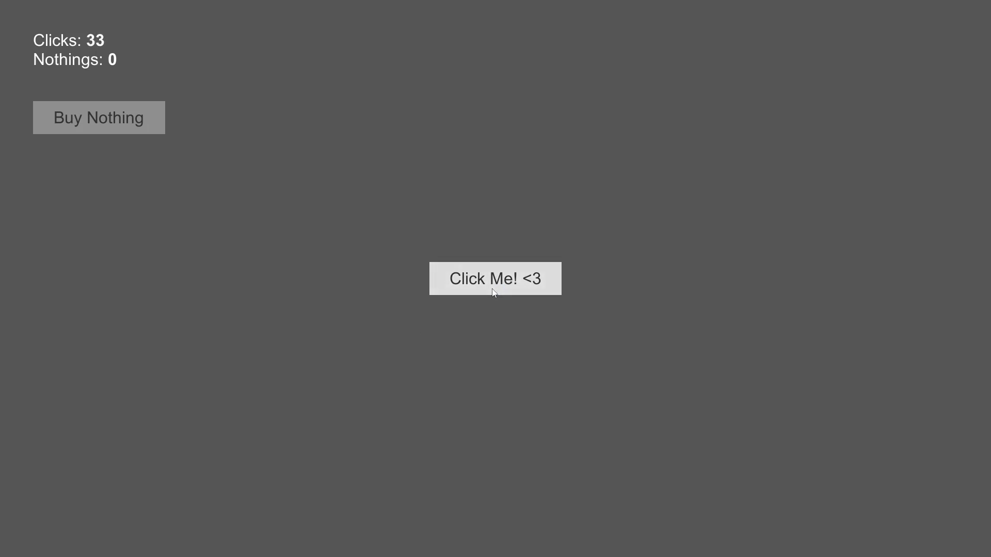
pyautogui.tripleClick(494, 294)
pyautogui.tripleClick(494, 294)
pyautogui.click(494, 293)
pyautogui.tripleClick(494, 294)
pyautogui.tripleClick(494, 294)
pyautogui.click(494, 294)
pyautogui.tripleClick(494, 293)
# Run Il2CppDumper on GameAssembly.dll and il2cpp_data's global-metadata to reach the invalid-metadata error.
pyautogui.tripleClick(493, 292)
pyautogui.doubleClick(492, 290)
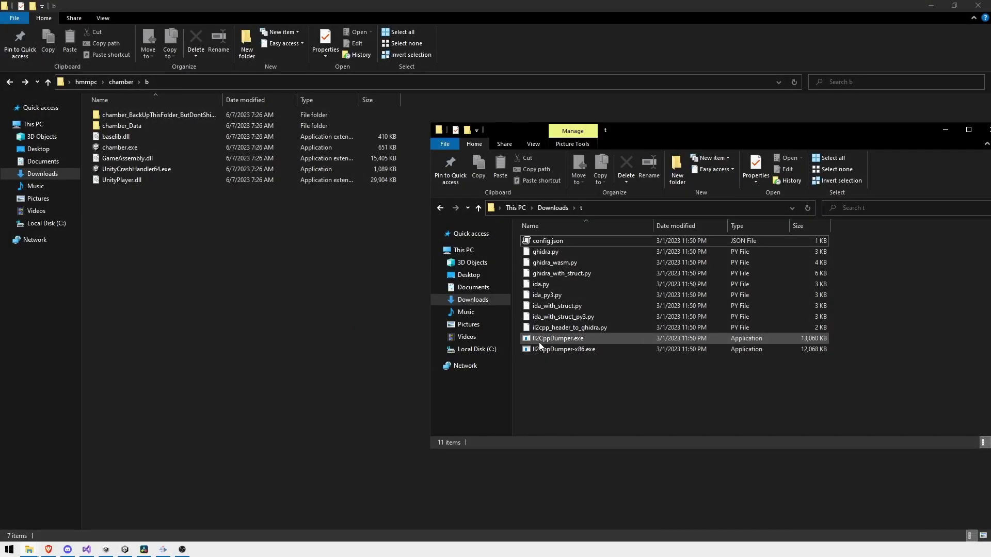
pyautogui.doubleClick(540, 342)
pyautogui.doubleClick(165, 120)
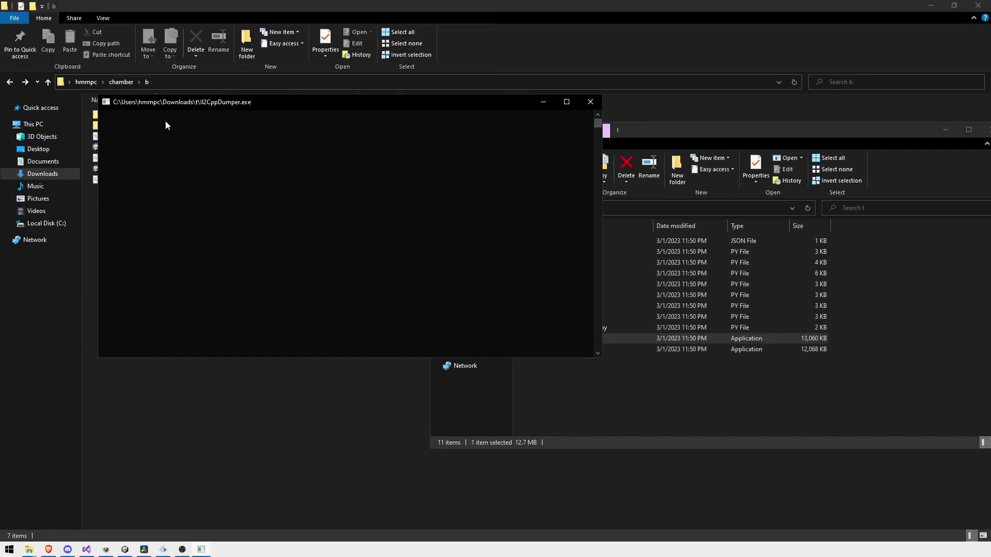
pyautogui.doubleClick(154, 87)
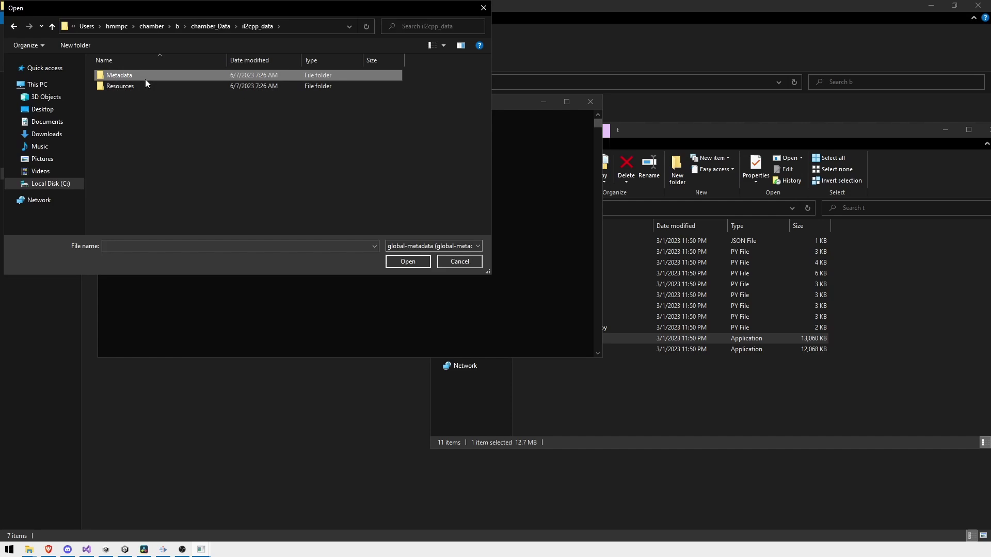
pyautogui.doubleClick(145, 80)
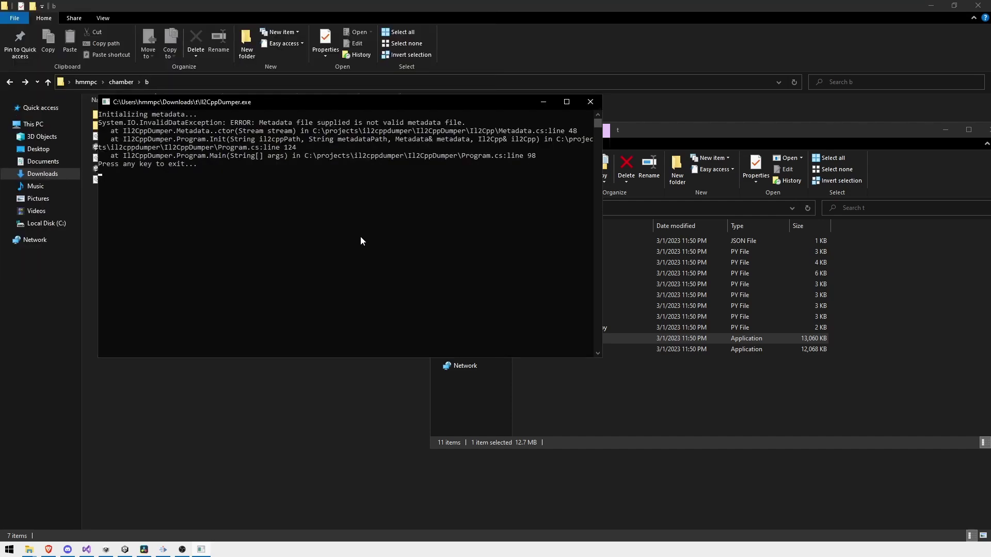
pyautogui.moveTo(293, 102); pyautogui.dragTo(379, 174)
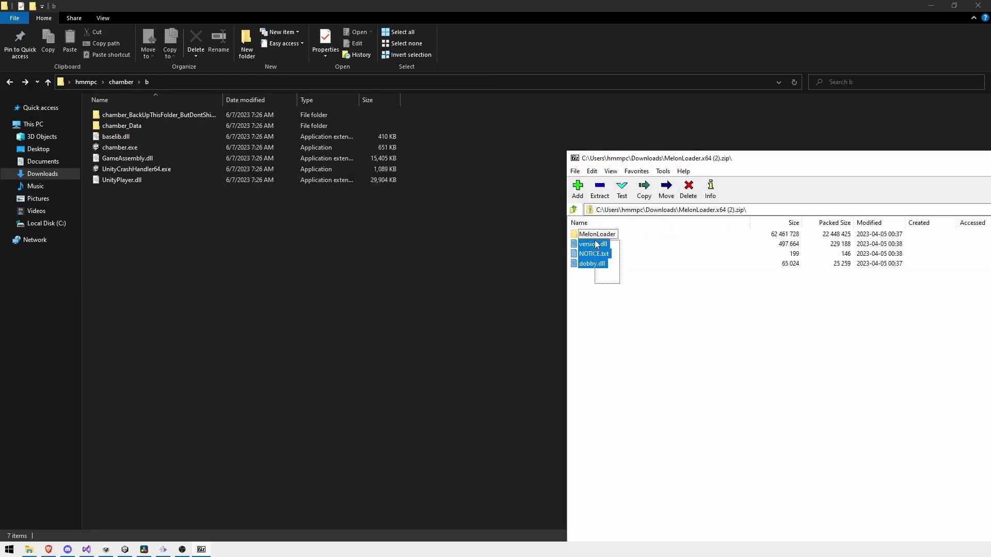
# Install MelonLoader into folder b, launch chamber.exe, then show Unity's Mfuscator settings panel centred.
pyautogui.moveTo(594, 248); pyautogui.dragTo(451, 284)
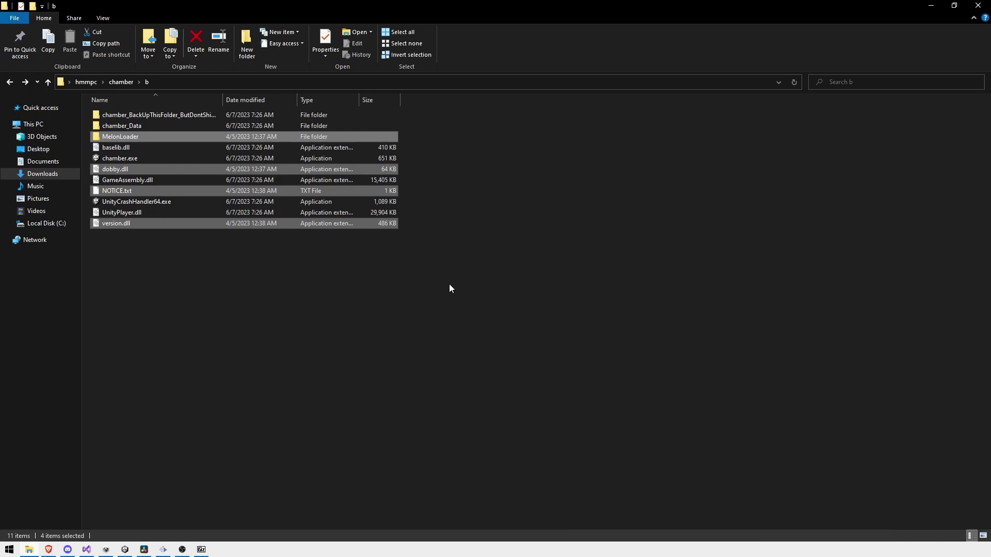
pyautogui.doubleClick(124, 159)
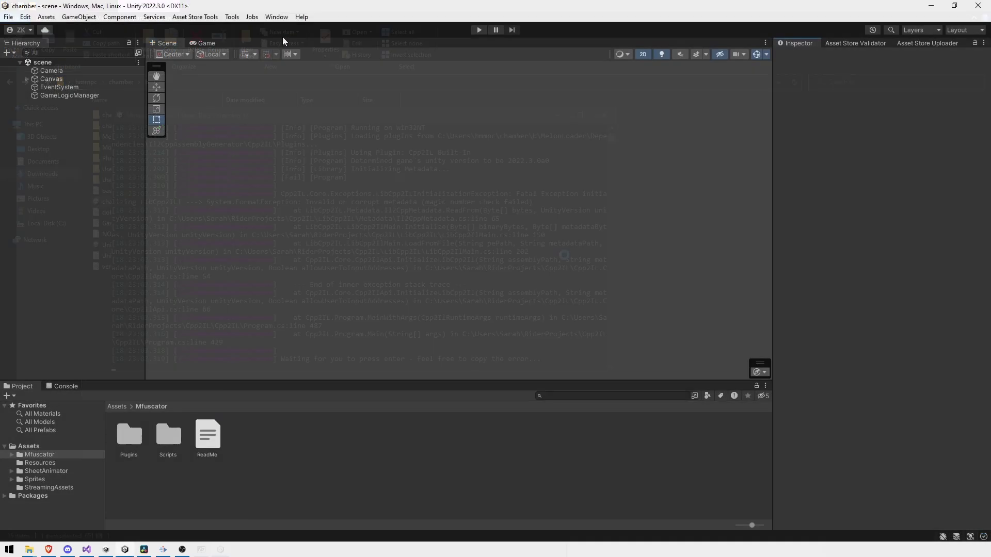
pyautogui.click(276, 16)
pyautogui.click(311, 84)
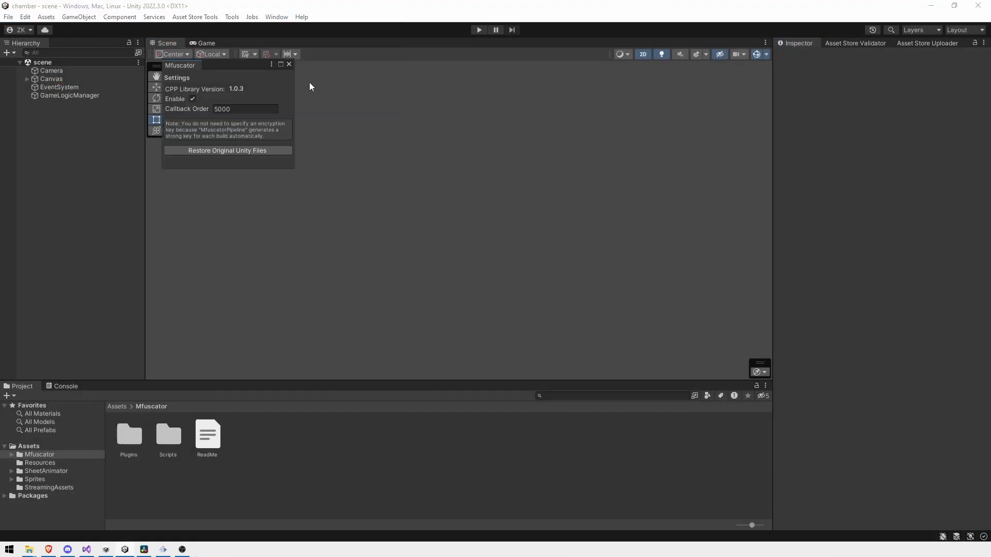
pyautogui.moveTo(239, 65); pyautogui.dragTo(447, 202)
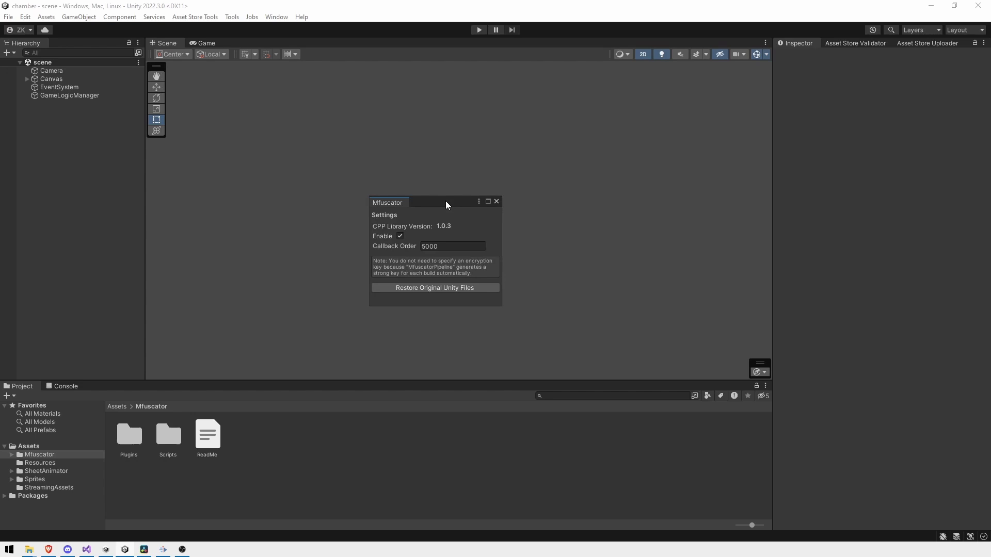
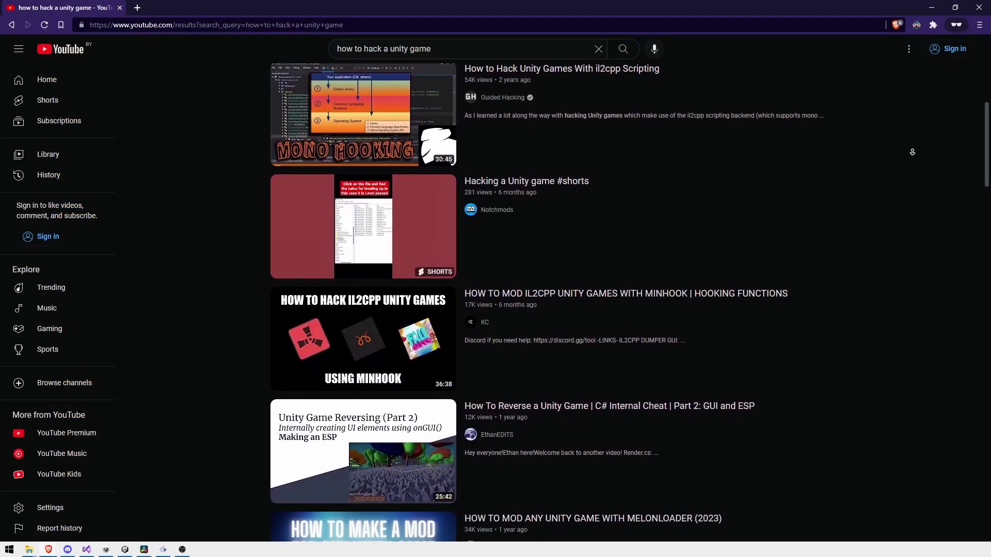
# Scroll down through the YouTube results for "how to hack a unity game", past the ReplayManager code.
pyautogui.scroll(-3, 913, 153)
pyautogui.scroll(-2, 912, 152)
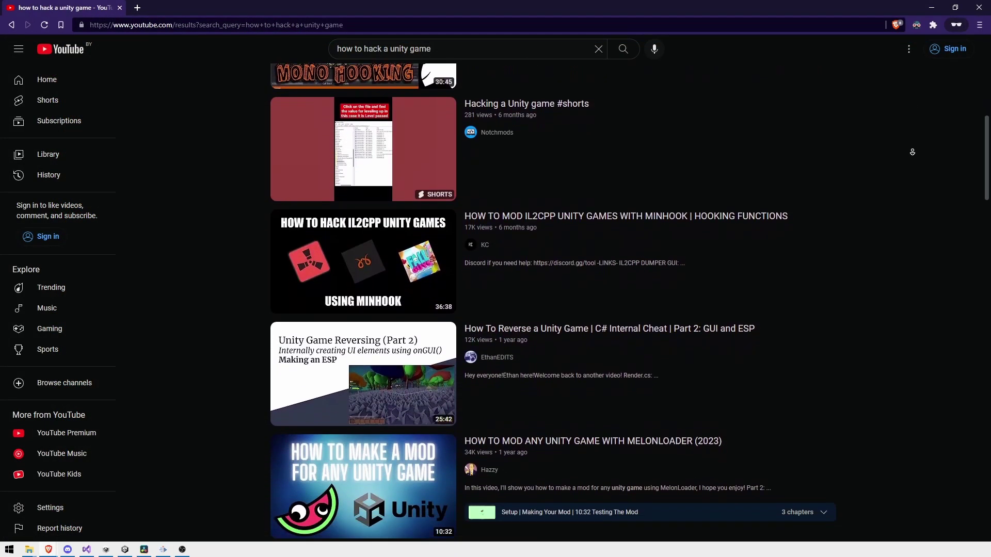
pyautogui.scroll(-2, 913, 152)
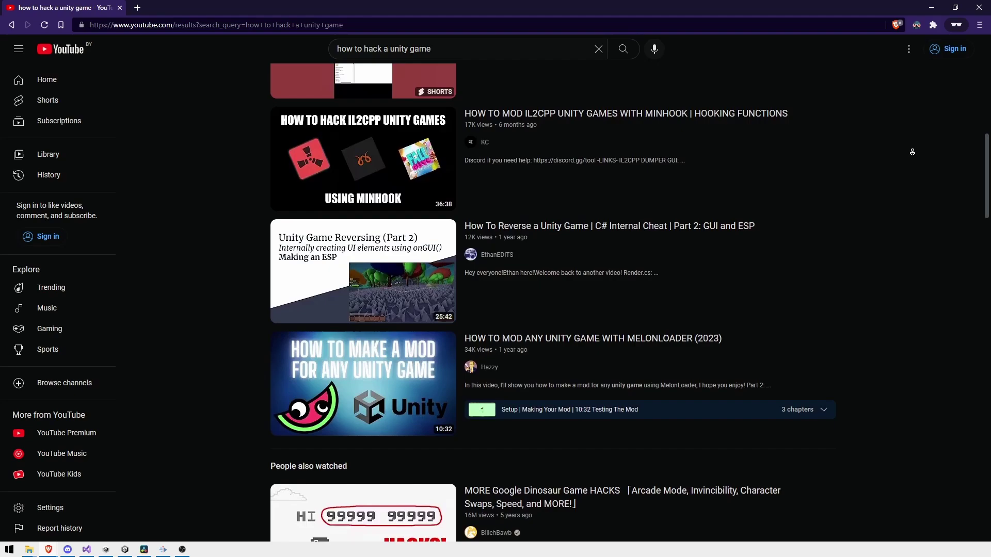